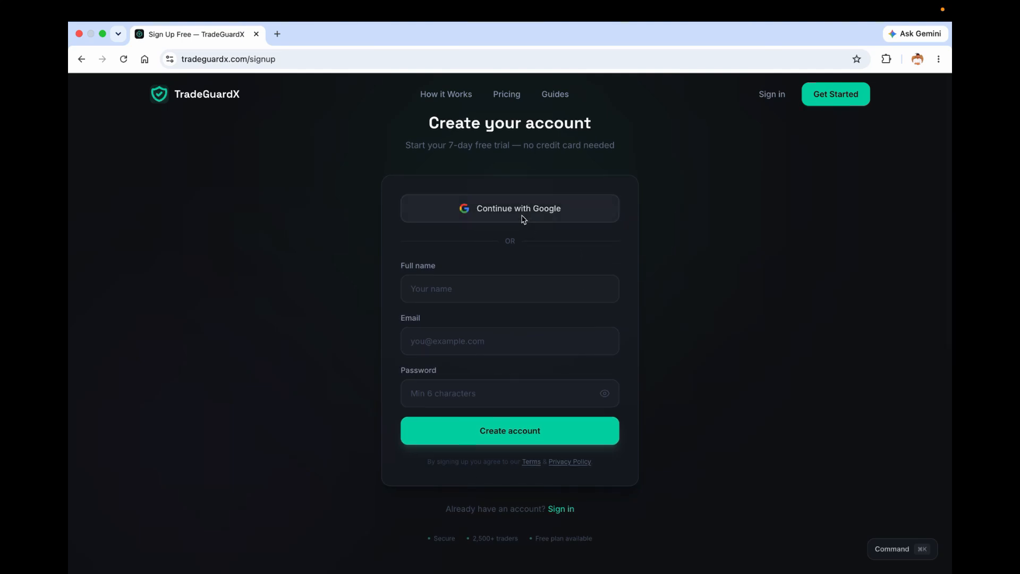
- Sign up with a Google account and dismiss the 7-day free-trial welcome message
{"action": "left_click", "coordinate": [514, 210]}
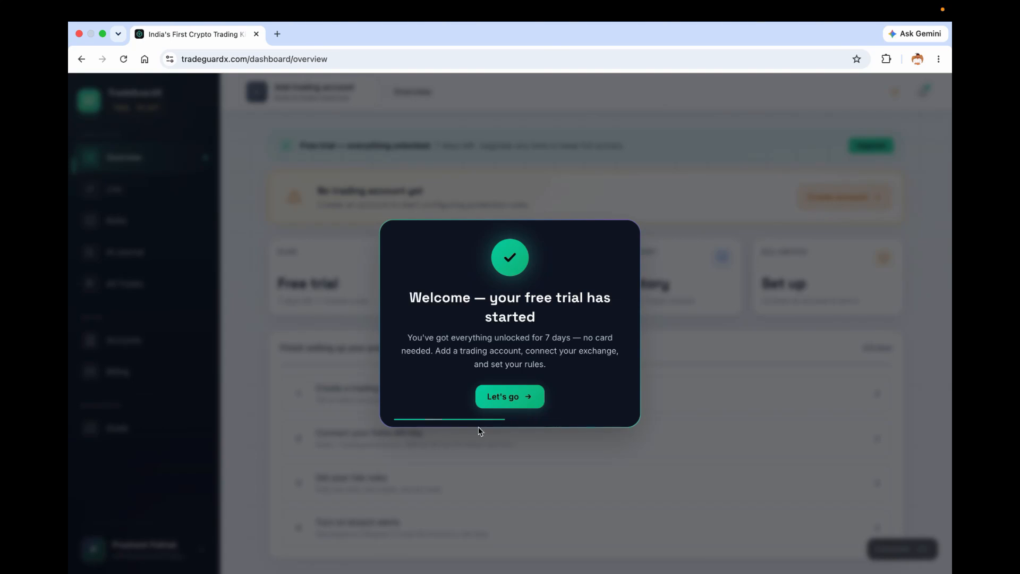
{"action": "left_click", "coordinate": [520, 395]}
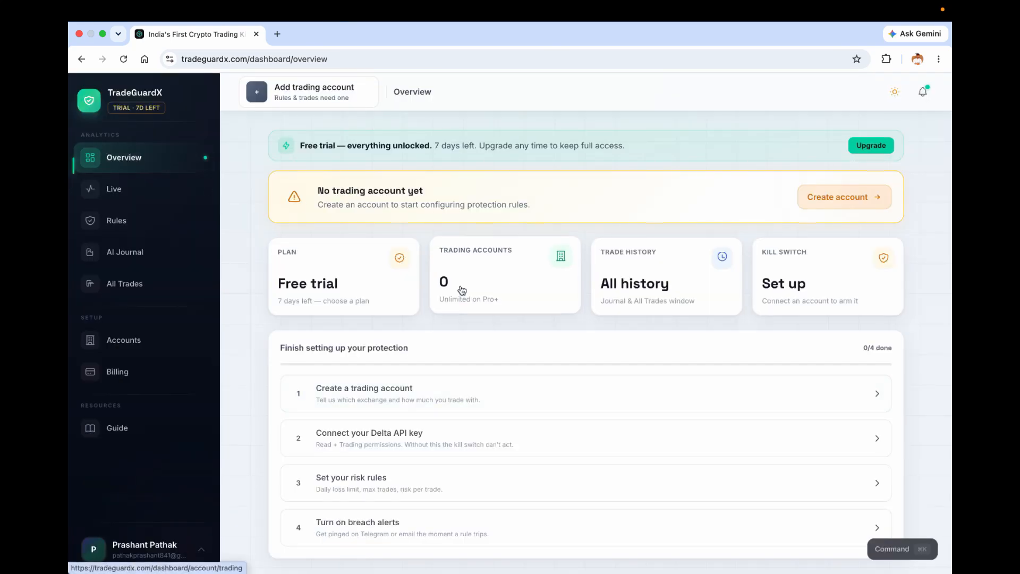
{"action": "scroll", "coordinate": [462, 289], "scroll_direction": "down", "scroll_amount": 5}
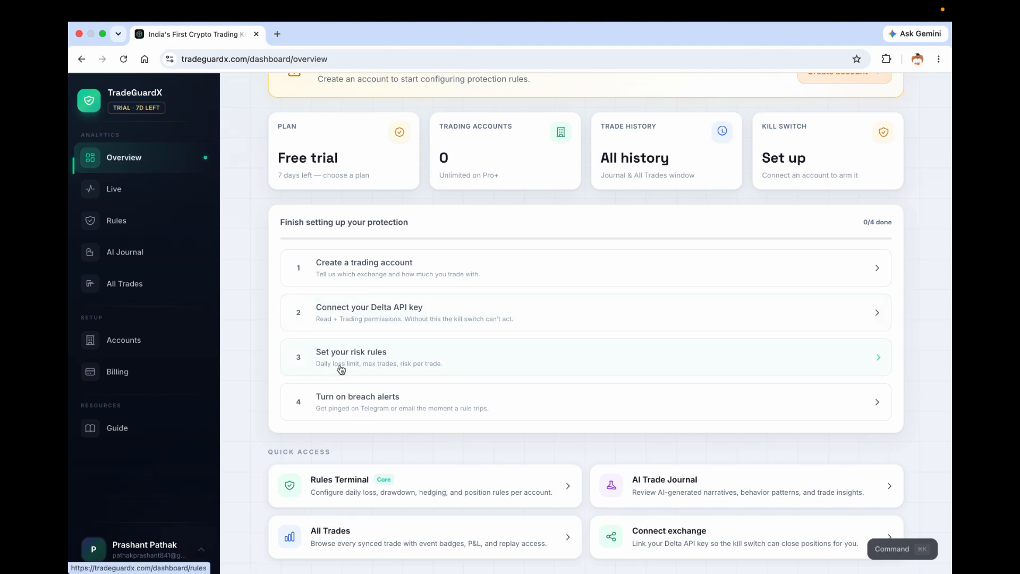
{"action": "scroll", "coordinate": [340, 369], "scroll_direction": "down", "scroll_amount": 1}
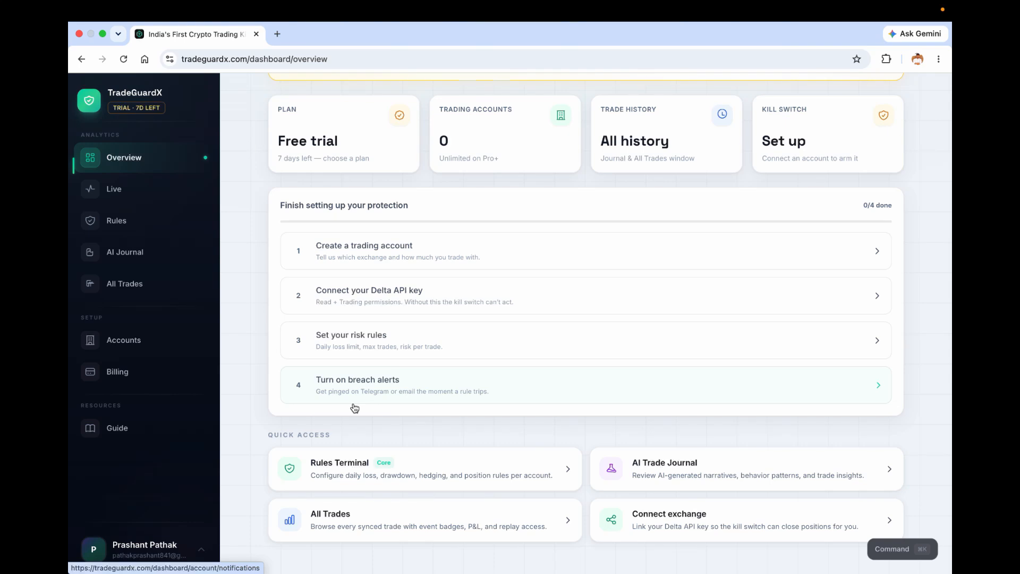
{"action": "scroll", "coordinate": [355, 408], "scroll_direction": "up", "scroll_amount": 3}
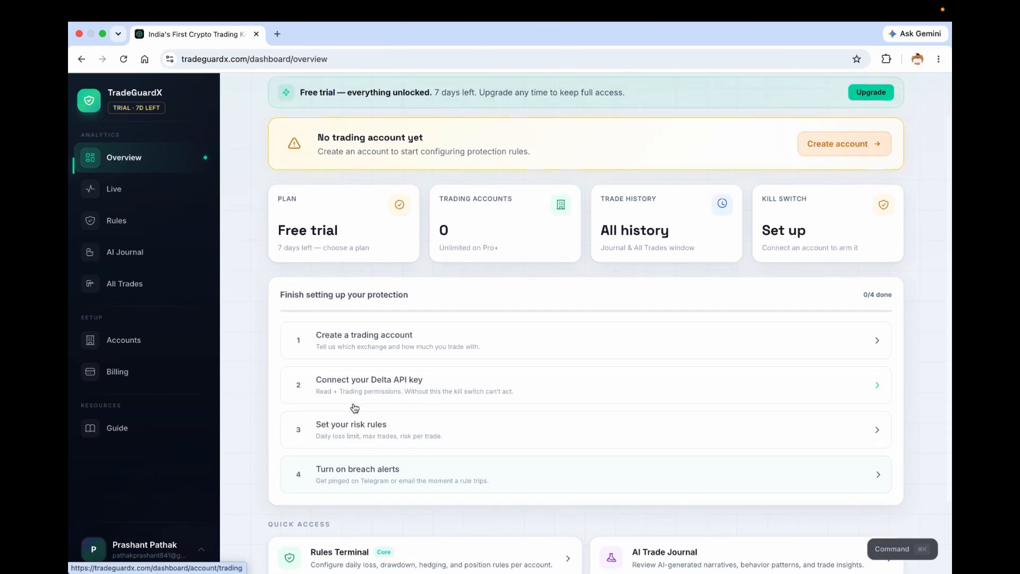
- Start a new trading account with Delta Exchange as broker and display name 'Delta Exchange'
{"action": "left_click", "coordinate": [381, 340]}
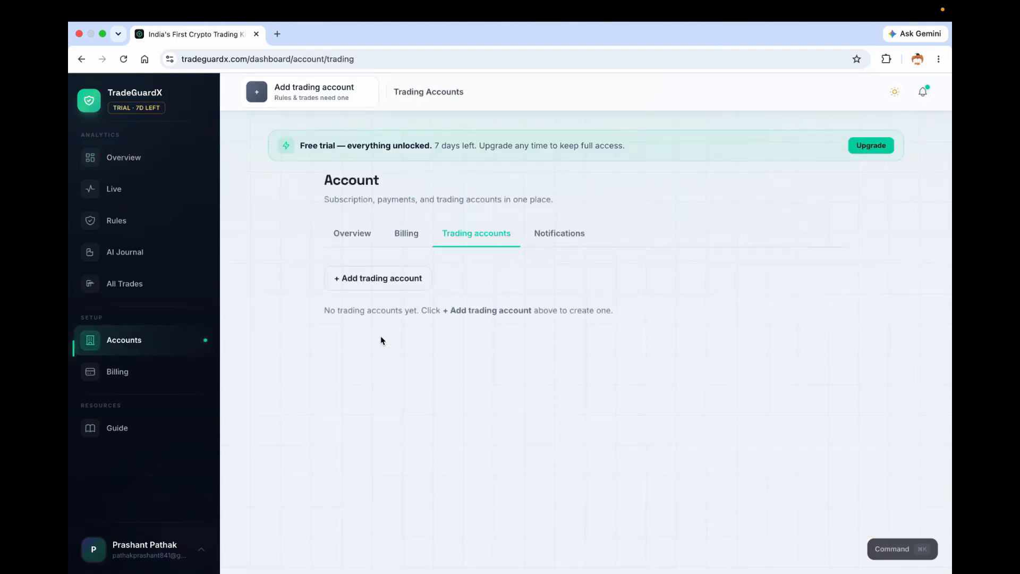
{"action": "left_click", "coordinate": [381, 283]}
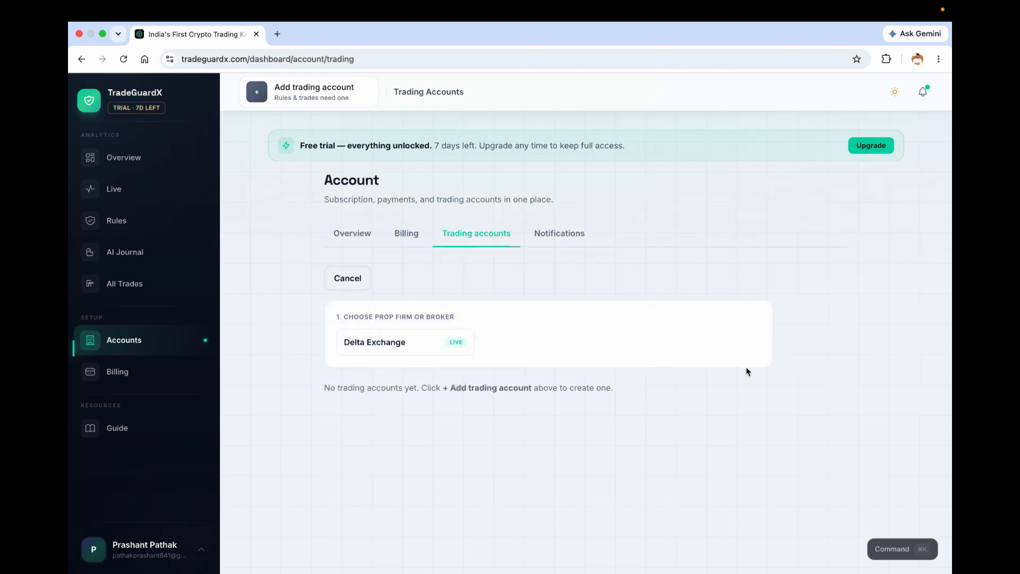
{"action": "left_click", "coordinate": [392, 346]}
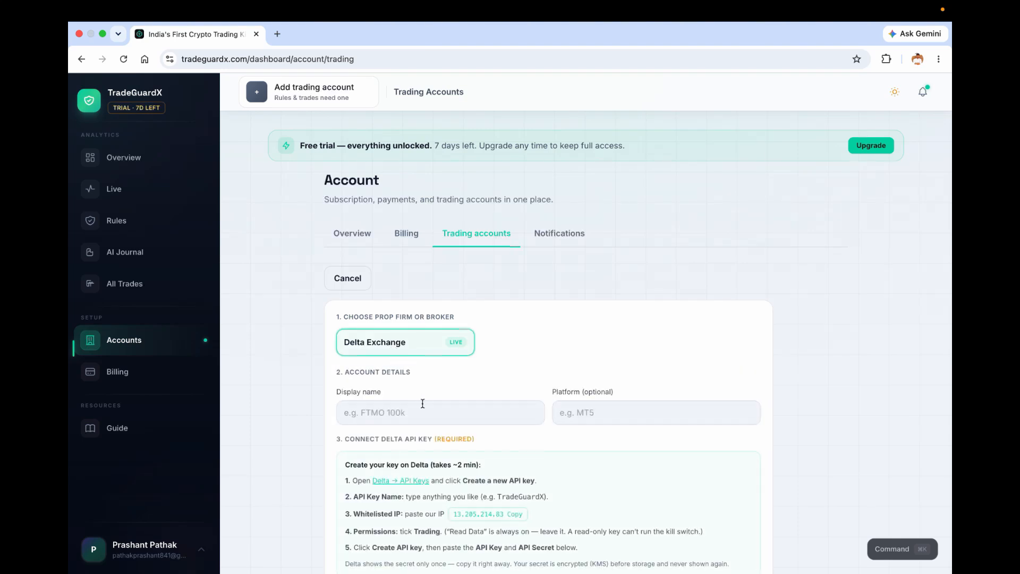
{"action": "scroll", "coordinate": [423, 404], "scroll_direction": "down", "scroll_amount": 3}
{"action": "scroll", "coordinate": [423, 404], "scroll_direction": "down", "scroll_amount": 1}
{"action": "left_click", "coordinate": [382, 295]}
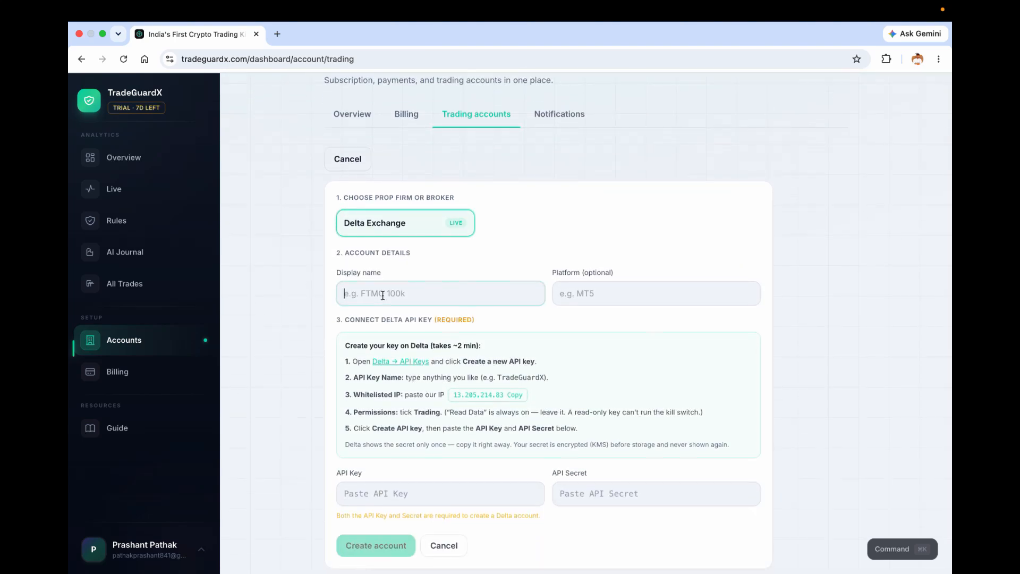
{"action": "type", "text": "Delta Exchange"}
{"action": "scroll", "coordinate": [333, 419], "scroll_direction": "down", "scroll_amount": 1}
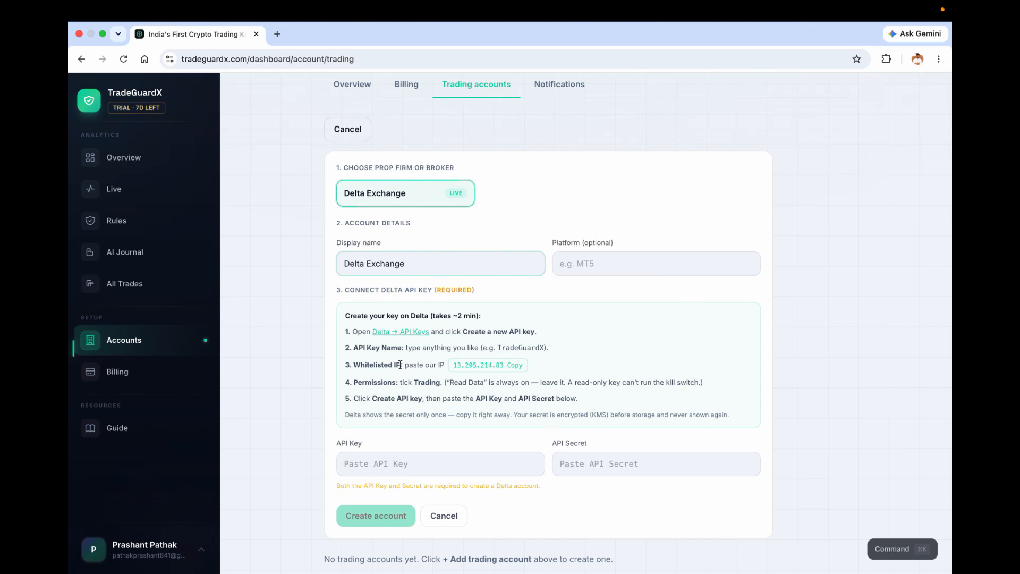
- Open Delta Exchange's API Keys page in a new tab and start creating an API key
{"action": "left_click", "coordinate": [398, 333], "text": "super"}
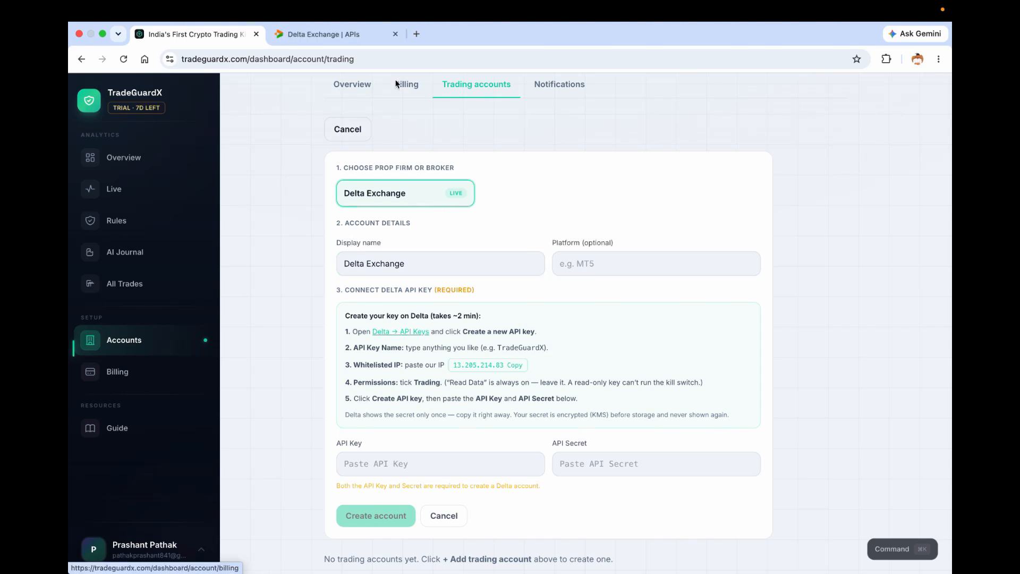
{"action": "left_click", "coordinate": [319, 34]}
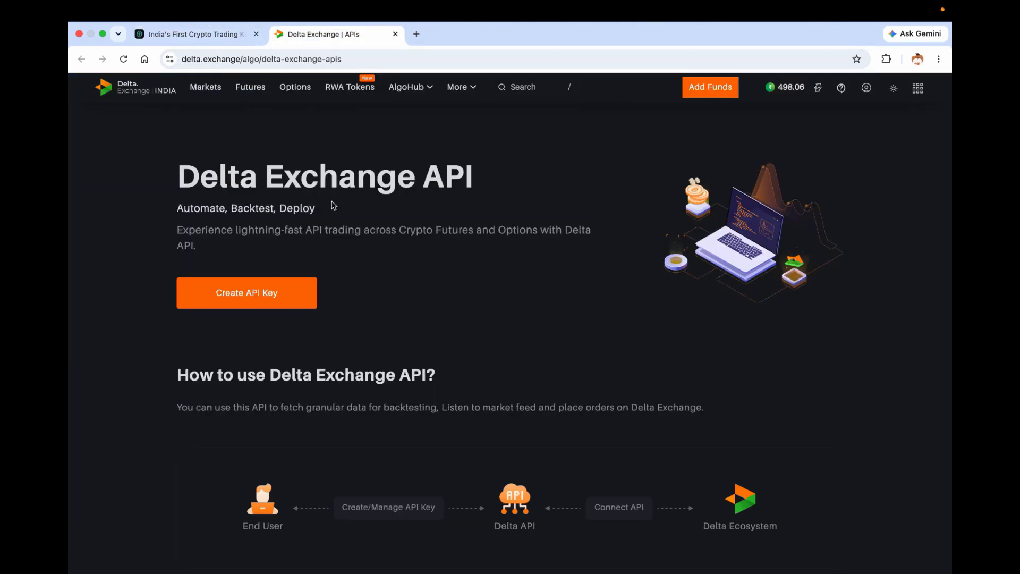
{"action": "mouse_move", "coordinate": [429, 92]}
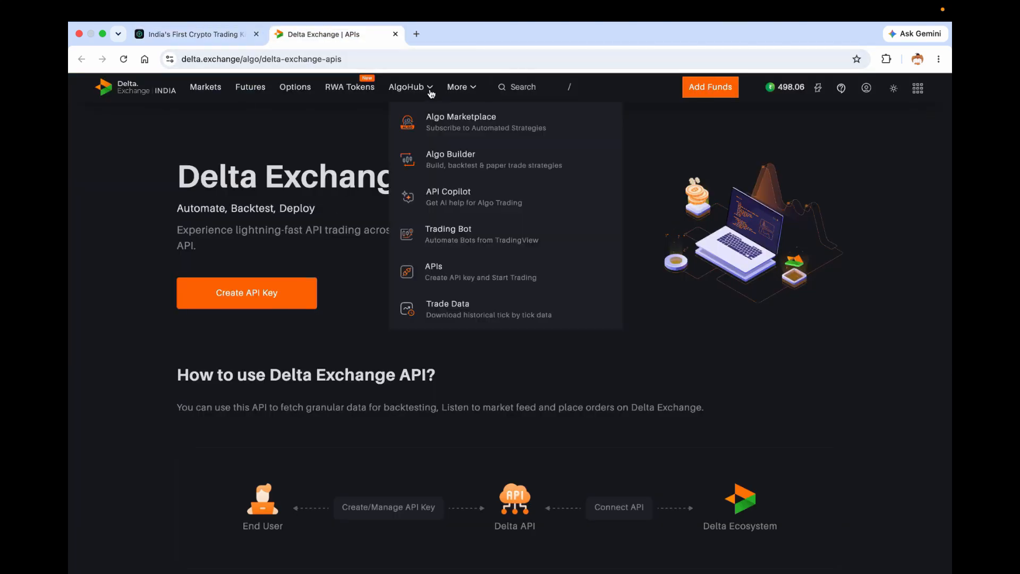
{"action": "left_click", "coordinate": [440, 271]}
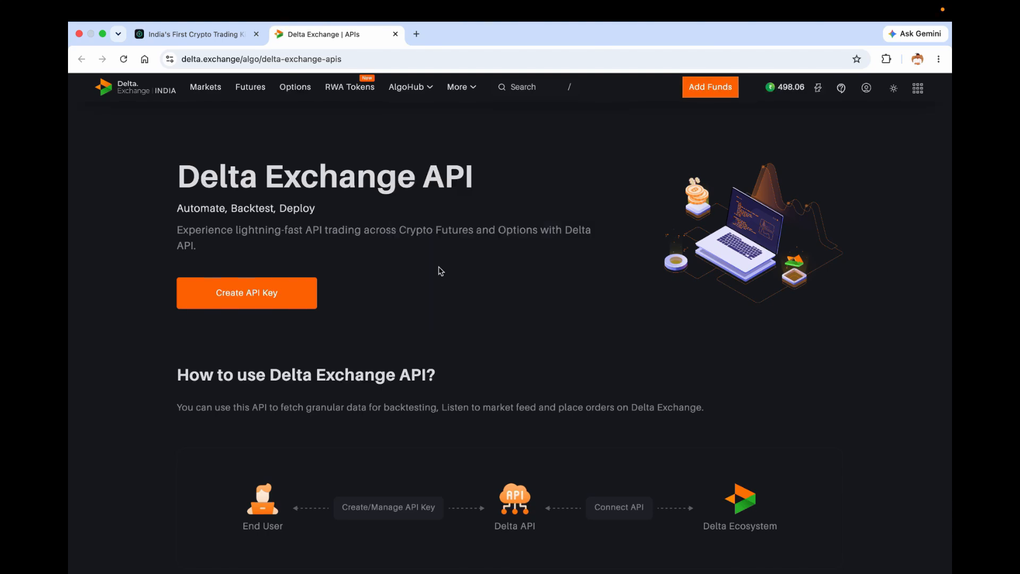
{"action": "left_click", "coordinate": [247, 303]}
{"action": "left_click", "coordinate": [244, 181]}
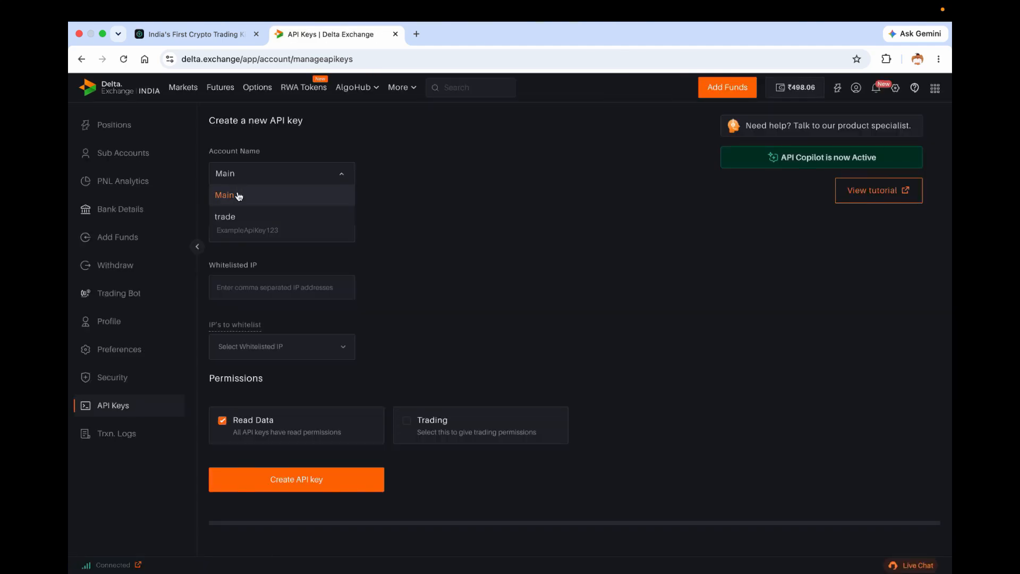
- Keep Main as the account and name the API key 'tradeguardx-test-one'
{"action": "left_click", "coordinate": [239, 197]}
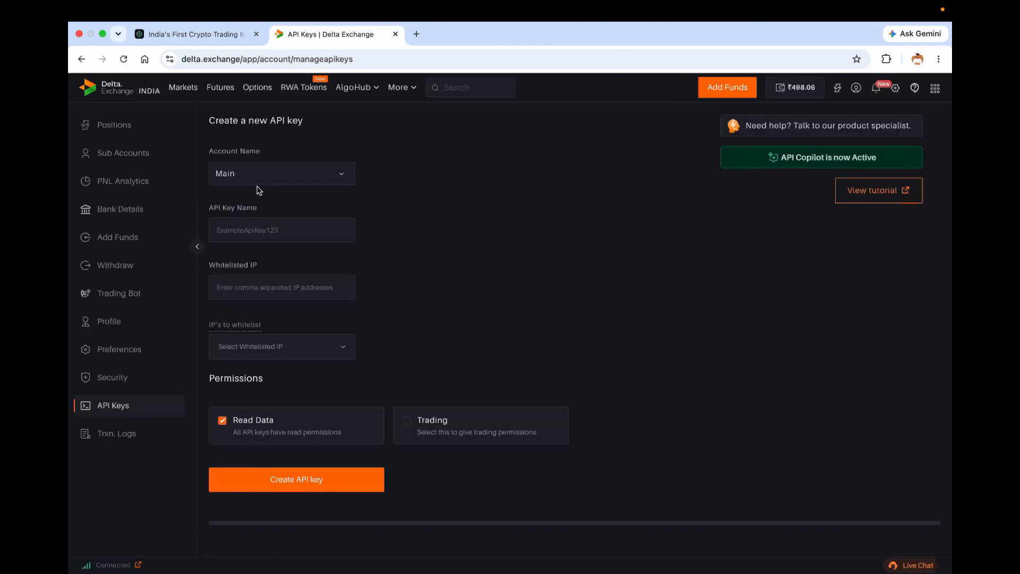
{"action": "left_click", "coordinate": [244, 230]}
{"action": "type", "text": "trad"}
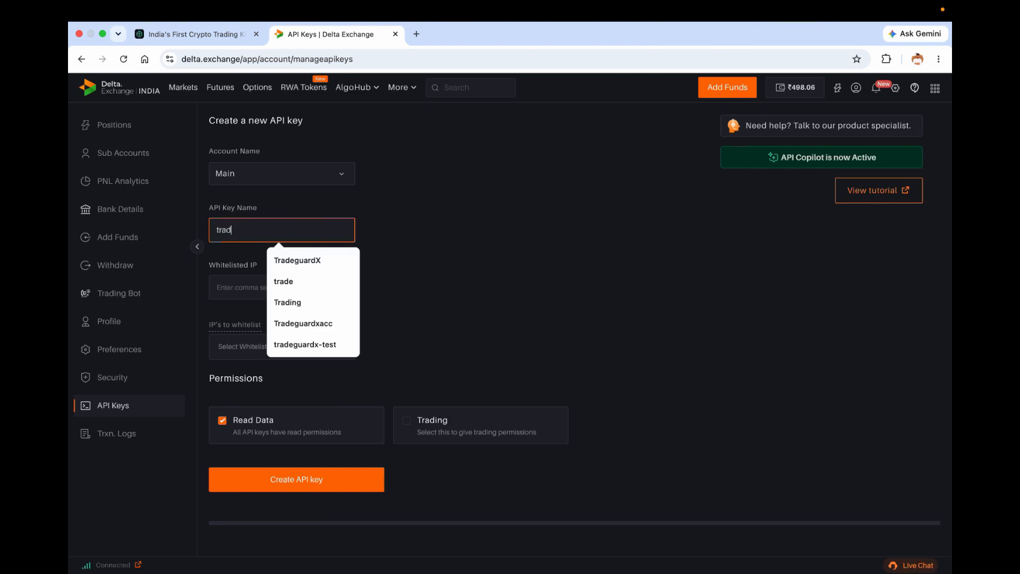
{"action": "type", "text": "eguardx-test-one"}
- Whitelist TradeGuardX's IP 13.205.214.83, grant Trading permission, and create the key
{"action": "left_click", "coordinate": [259, 288]}
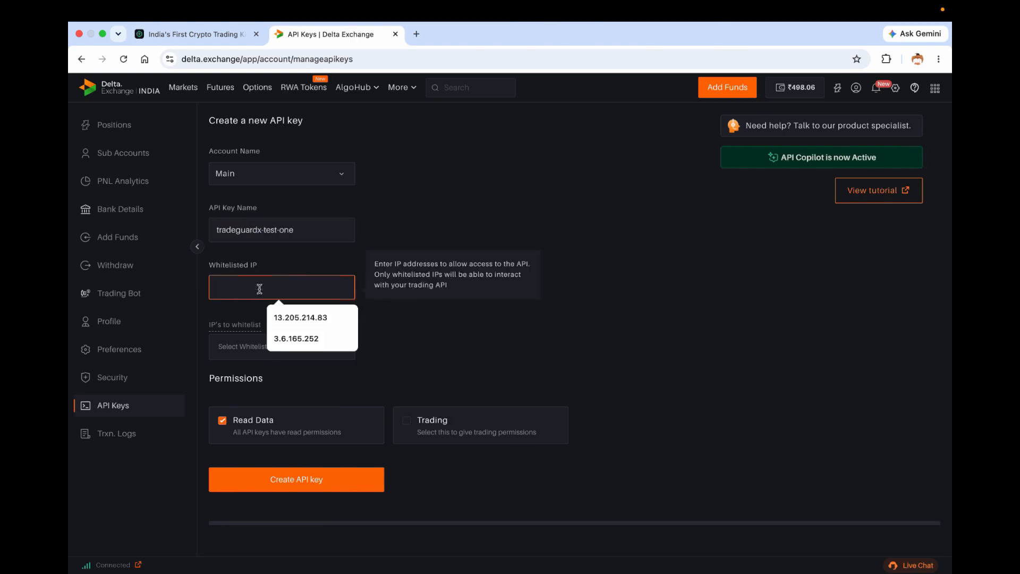
{"action": "left_click", "coordinate": [212, 34]}
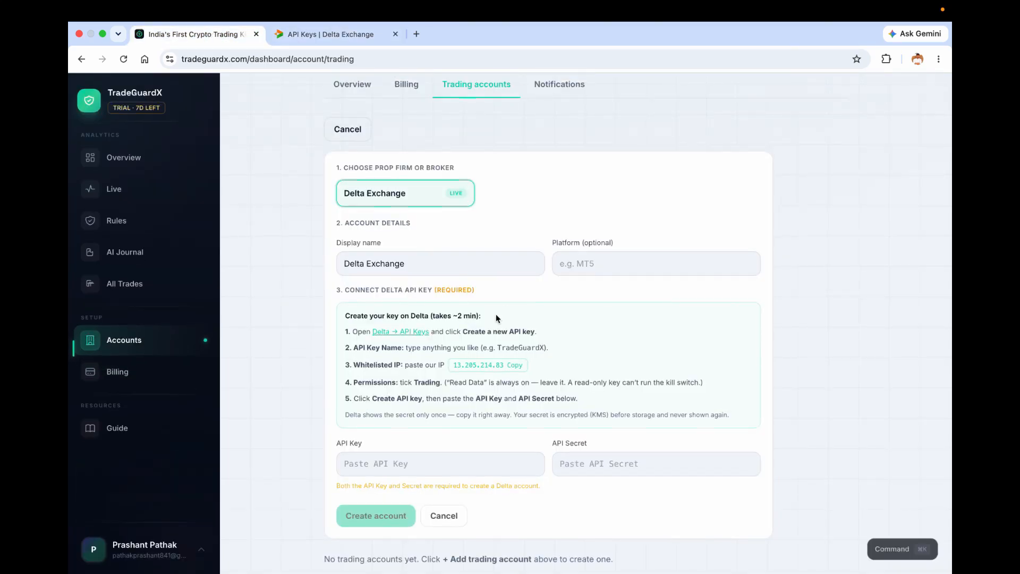
{"action": "left_click", "coordinate": [516, 369]}
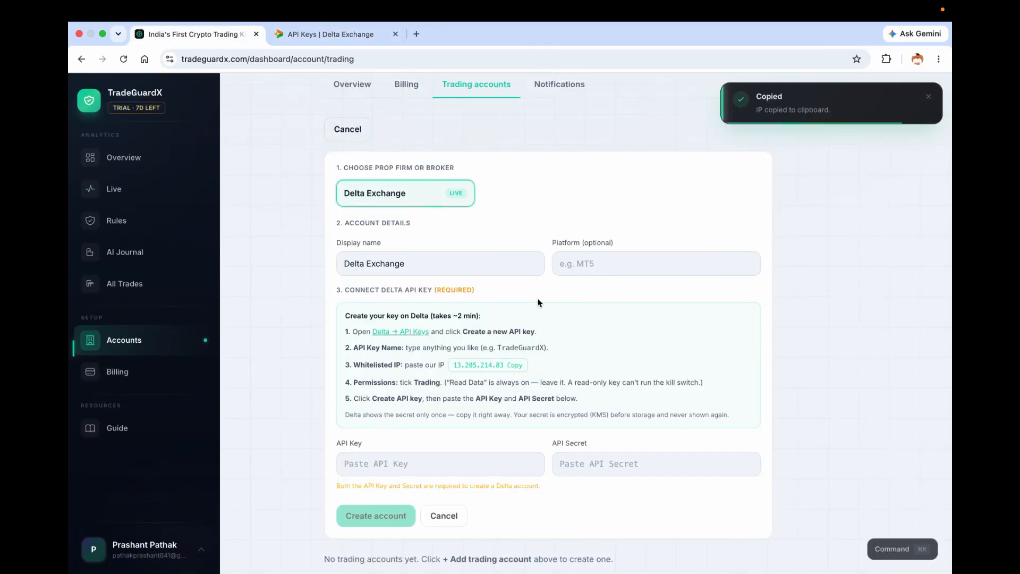
{"action": "left_click", "coordinate": [340, 34]}
{"action": "left_click", "coordinate": [267, 285]}
{"action": "key", "text": "super+v"}
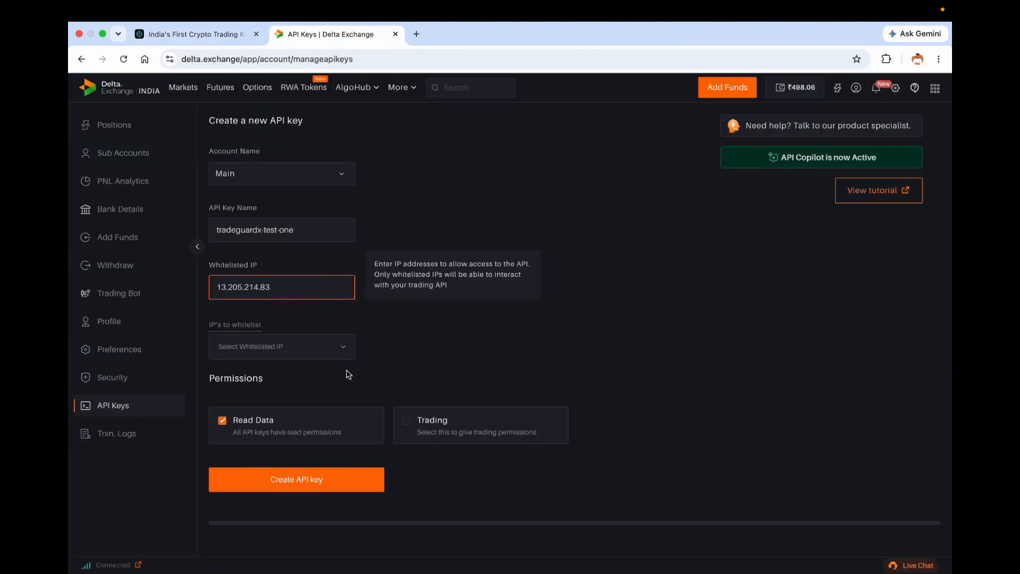
{"action": "left_click", "coordinate": [408, 422]}
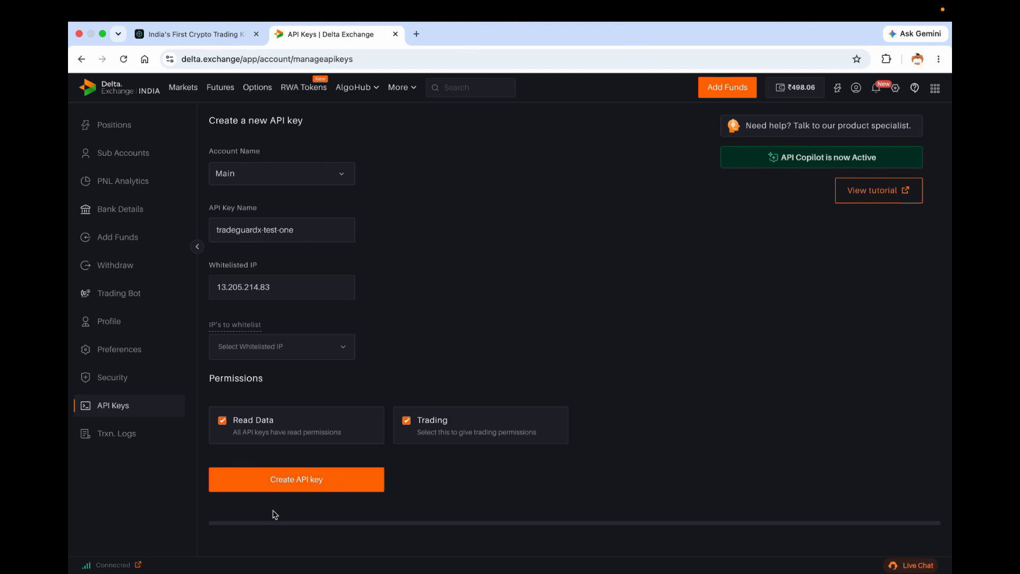
{"action": "left_click", "coordinate": [286, 484]}
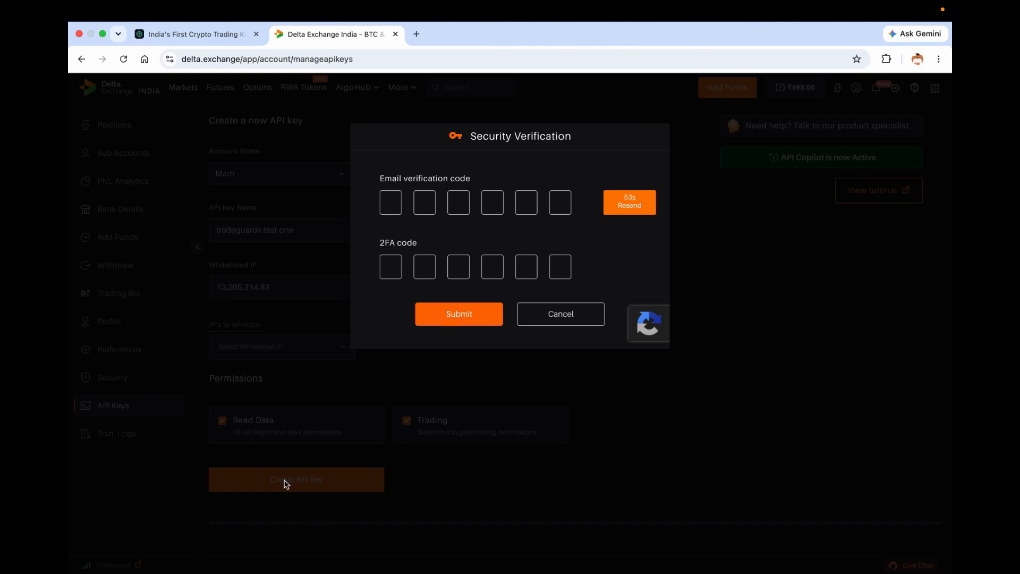
- Enter the email and 2FA verification codes to confirm the new API key
{"action": "left_click", "coordinate": [391, 266]}
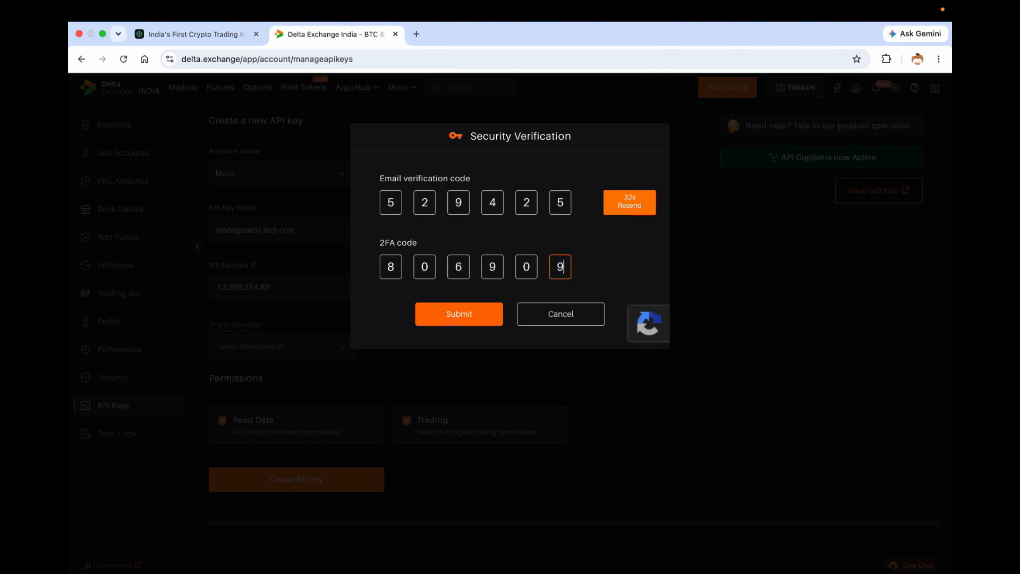
{"action": "left_click", "coordinate": [456, 316]}
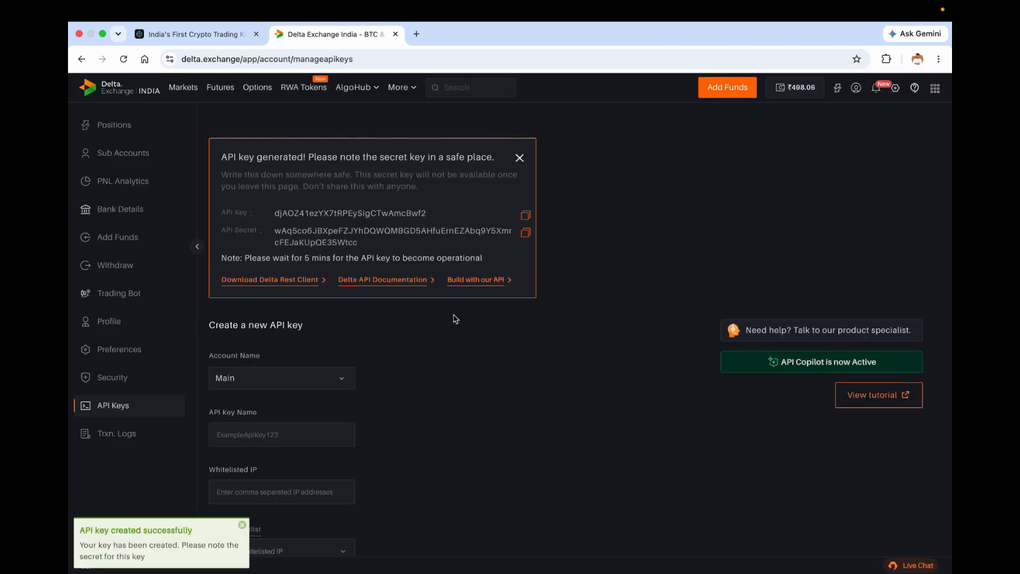
- Copy the generated Delta API key into TradeGuardX's API Key field
{"action": "left_click", "coordinate": [526, 217]}
{"action": "left_click", "coordinate": [193, 28]}
{"action": "scroll", "coordinate": [416, 437], "scroll_direction": "down", "scroll_amount": 1}
{"action": "left_click", "coordinate": [417, 463]}
{"action": "key", "text": "super+v"}
- Copy the Delta API secret into TradeGuardX's API Secret field
{"action": "left_click", "coordinate": [366, 35]}
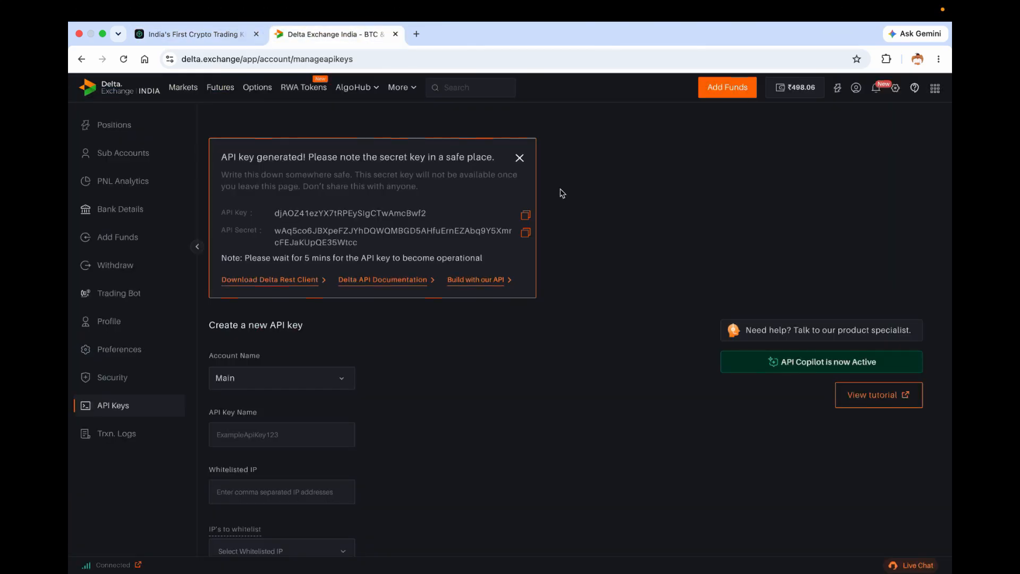
{"action": "left_click", "coordinate": [526, 233]}
{"action": "left_click", "coordinate": [202, 34]}
{"action": "left_click", "coordinate": [579, 458]}
{"action": "key", "text": "super+v"}
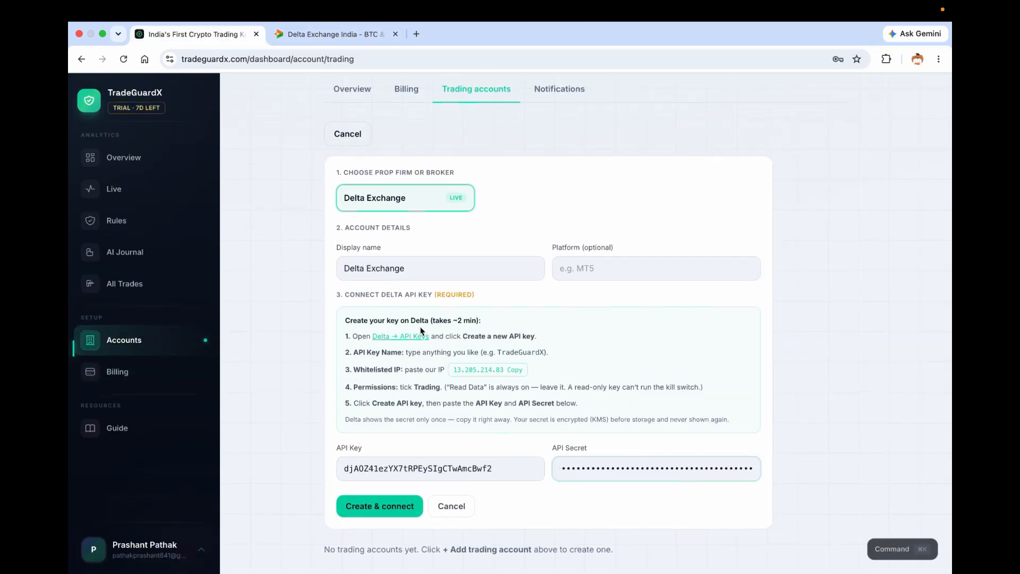
- Create and connect the Delta account, decline saving the password, and return to Overview
{"action": "left_click", "coordinate": [364, 514]}
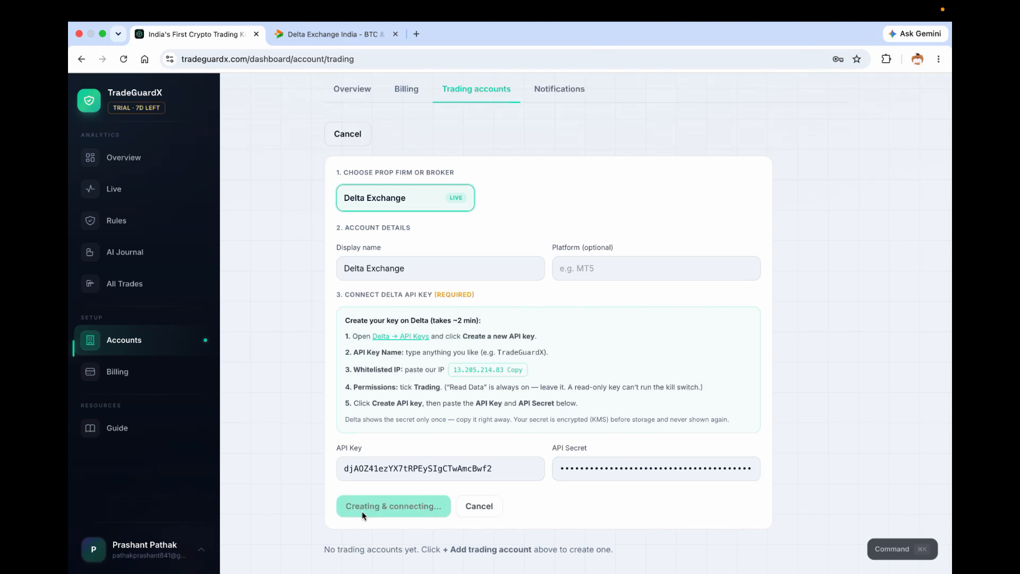
{"action": "left_click", "coordinate": [768, 238]}
{"action": "scroll", "coordinate": [546, 392], "scroll_direction": "down", "scroll_amount": 1}
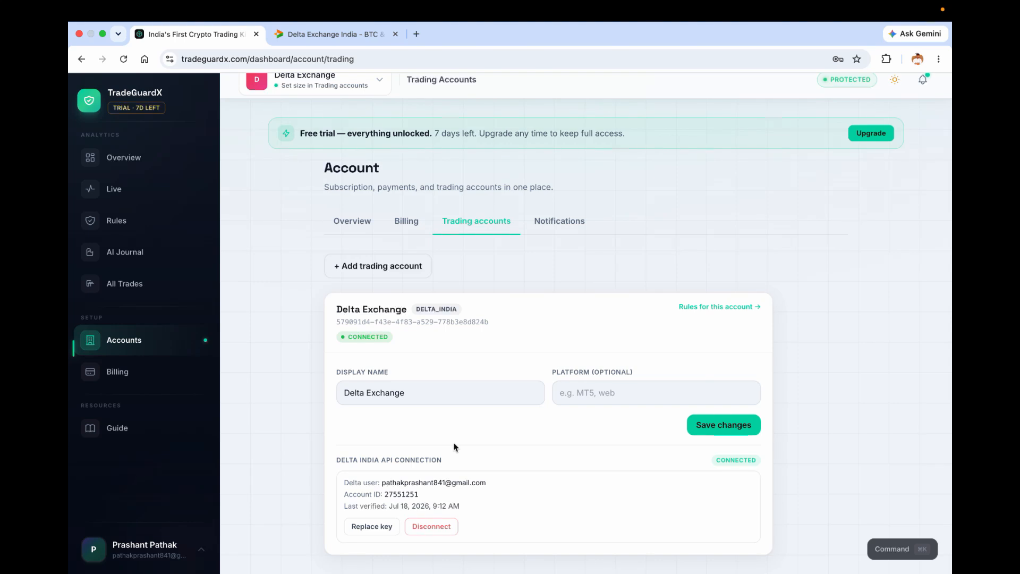
{"action": "left_click", "coordinate": [139, 160]}
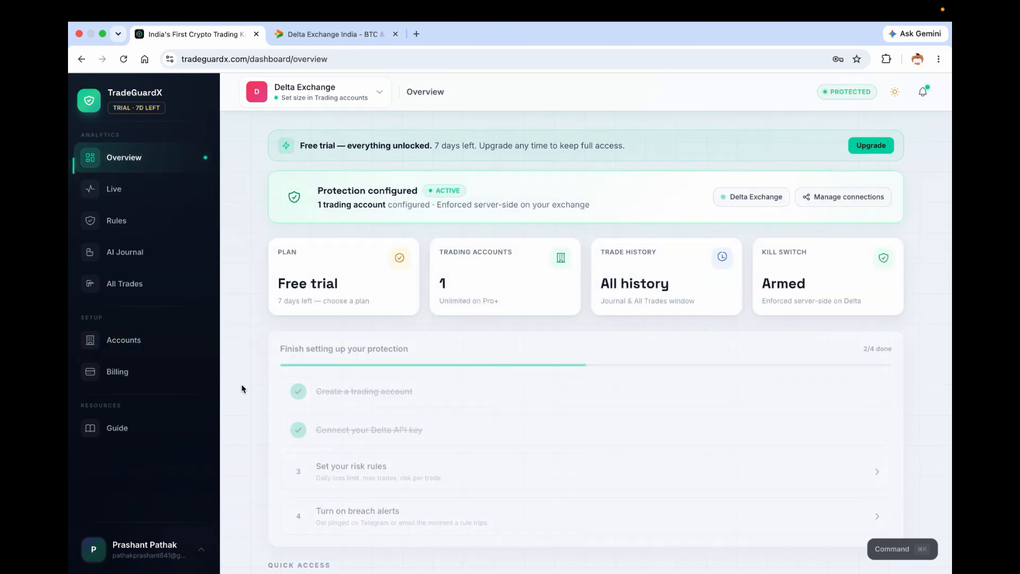
- Open the Rules Terminal from the 'Set your risk rules' checklist item
{"action": "scroll", "coordinate": [242, 388], "scroll_direction": "down", "scroll_amount": 1}
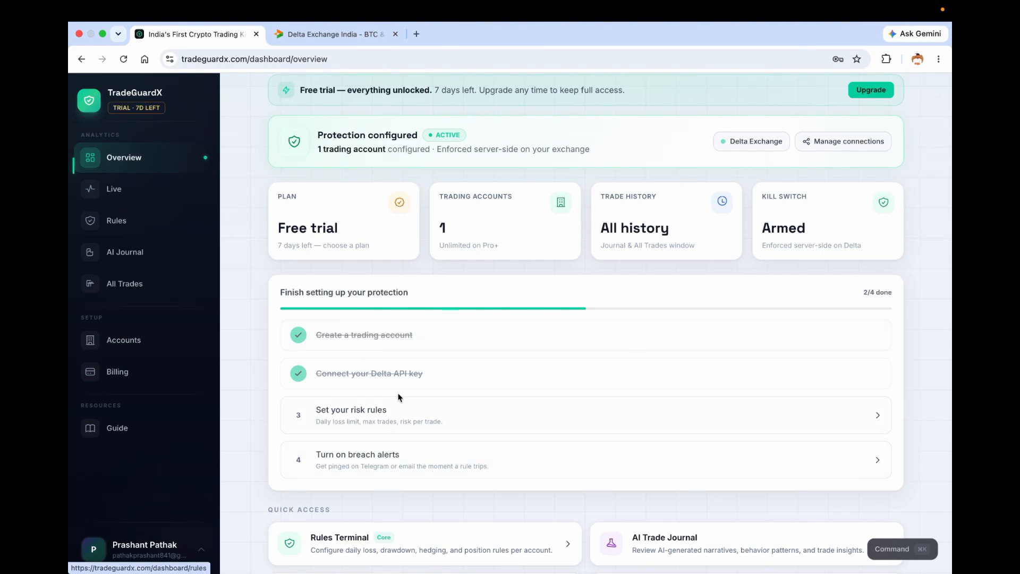
{"action": "scroll", "coordinate": [363, 440], "scroll_direction": "down", "scroll_amount": 1}
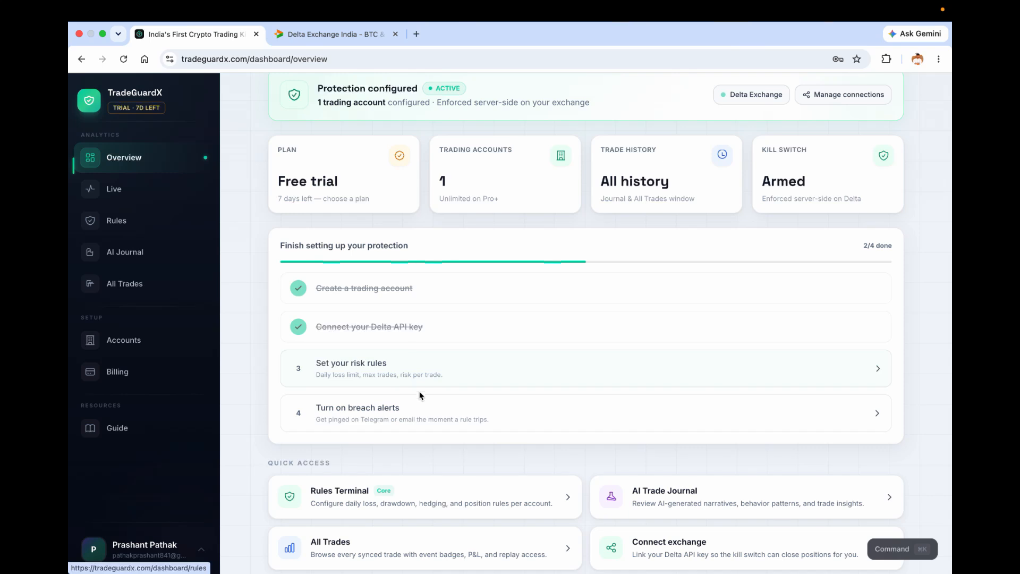
{"action": "left_click", "coordinate": [434, 373]}
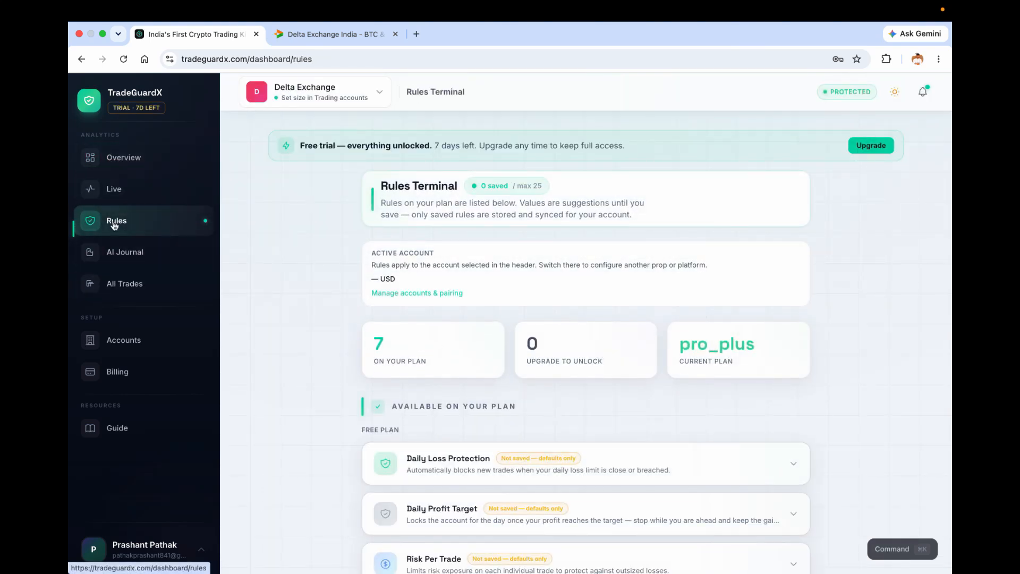
- Set the Daily loss limit to $500 and save and enable Daily Loss Protection
{"action": "scroll", "coordinate": [256, 359], "scroll_direction": "down", "scroll_amount": 5}
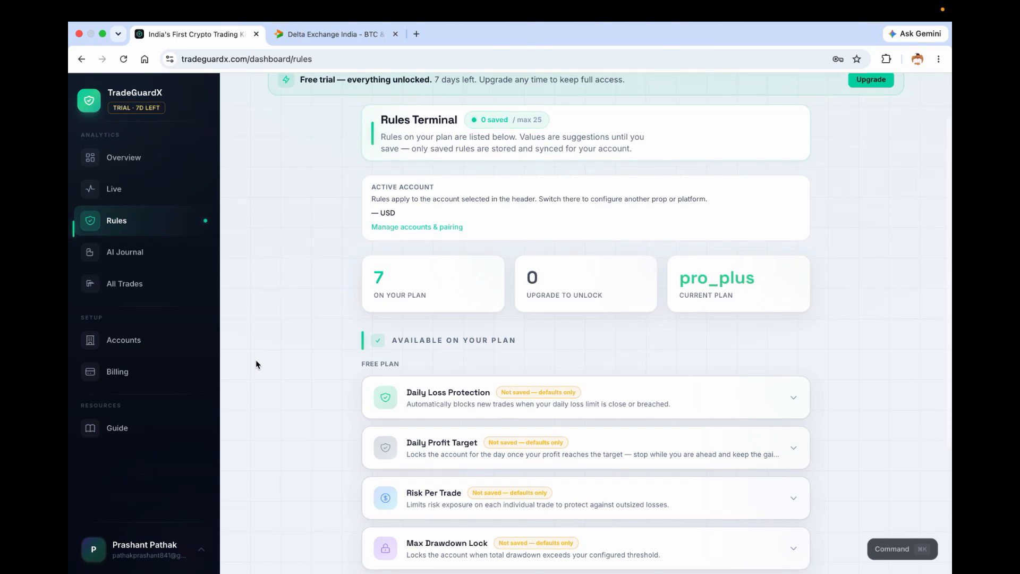
{"action": "left_click", "coordinate": [795, 268]}
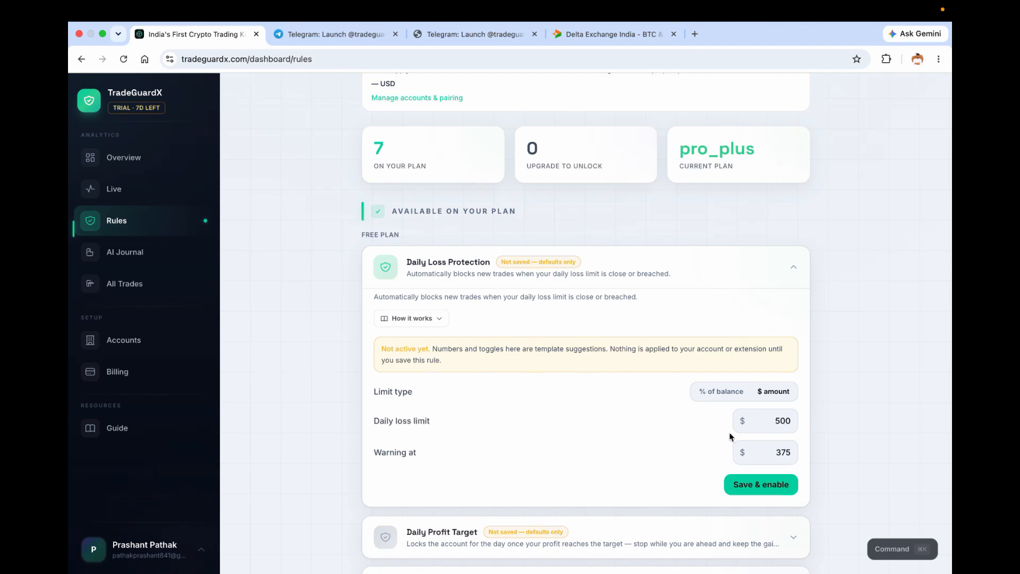
{"action": "double_click", "coordinate": [783, 425]}
{"action": "type", "text": "500"}
{"action": "left_click", "coordinate": [757, 484]}
{"action": "scroll", "coordinate": [695, 412], "scroll_direction": "down", "scroll_amount": 2}
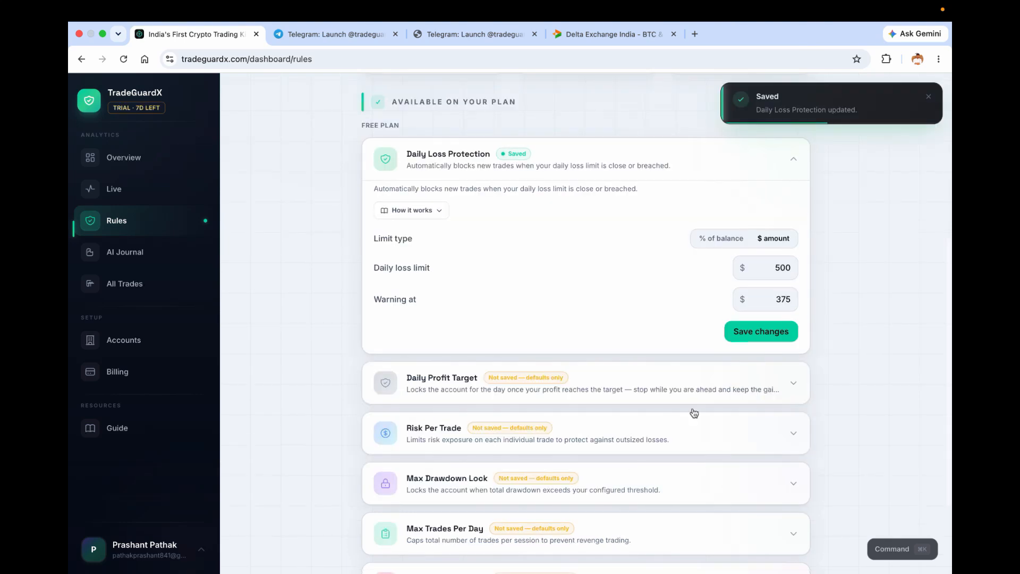
- Set the daily profit target to $750 and save and enable Daily Profit Target
{"action": "left_click", "coordinate": [792, 381]}
{"action": "scroll", "coordinate": [627, 434], "scroll_direction": "down", "scroll_amount": 1}
{"action": "double_click", "coordinate": [782, 467]}
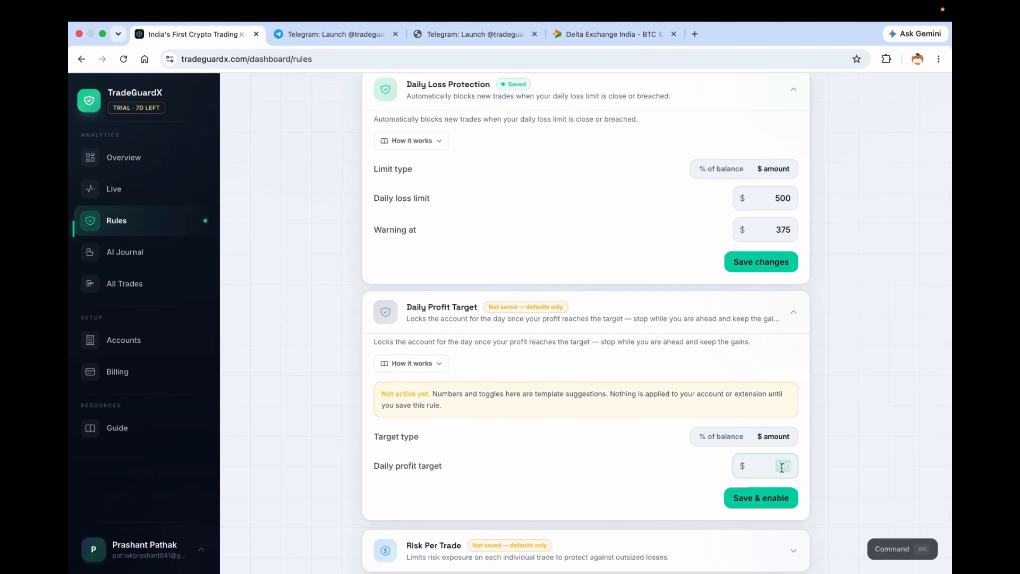
{"action": "type", "text": "750"}
{"action": "left_click", "coordinate": [756, 497]}
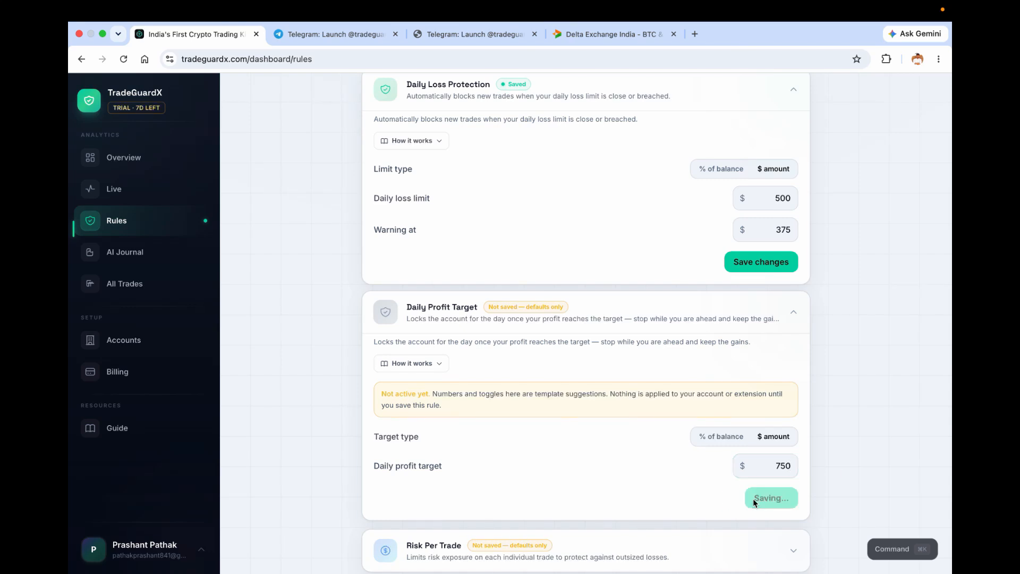
{"action": "scroll", "coordinate": [576, 458], "scroll_direction": "down", "scroll_amount": 3}
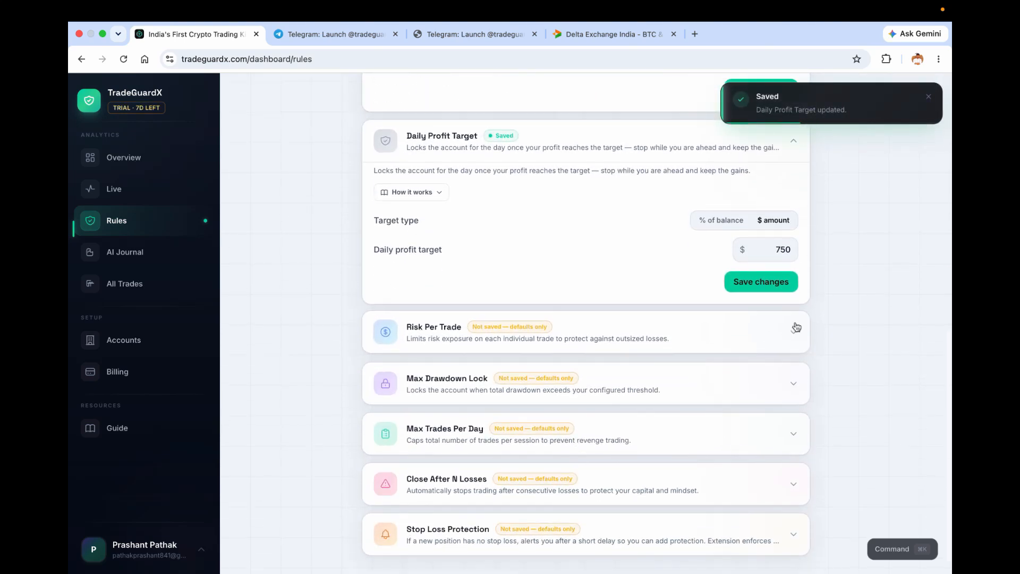
- Set Max risk per trade to 3% and save and enable Risk Per Trade
{"action": "left_click", "coordinate": [795, 334]}
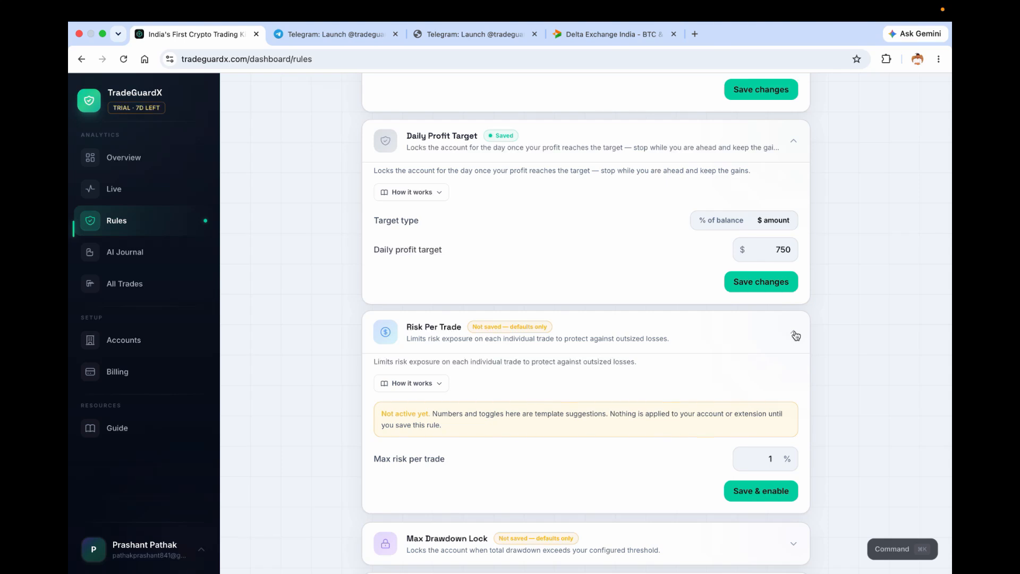
{"action": "left_click", "coordinate": [771, 460]}
{"action": "left_click", "coordinate": [765, 493]}
{"action": "scroll", "coordinate": [776, 452], "scroll_direction": "down", "scroll_amount": 2}
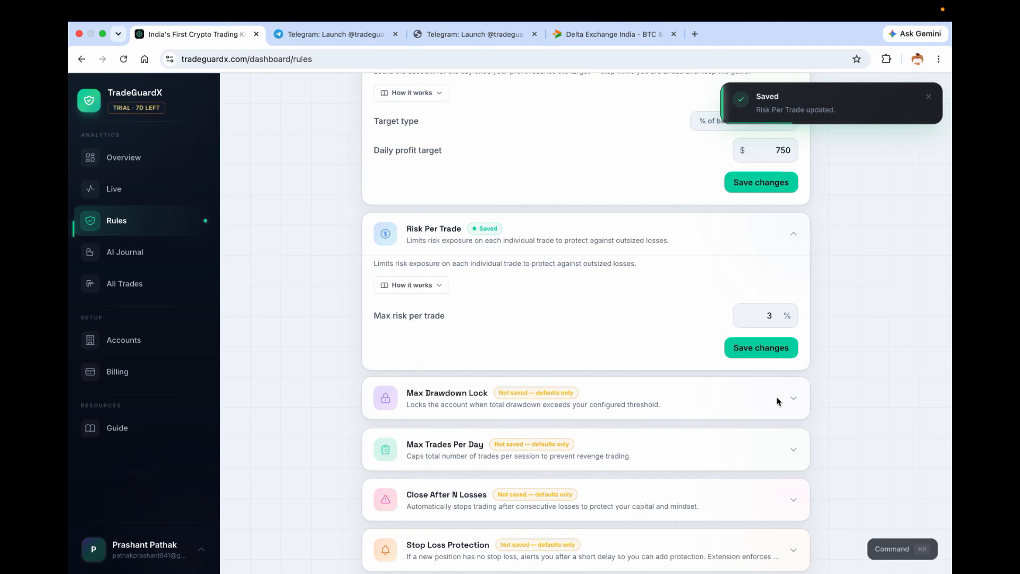
- Change Max total drawdown from 5 to 10% and save and enable Max Drawdown Lock
{"action": "left_click", "coordinate": [794, 399]}
{"action": "scroll", "coordinate": [640, 505], "scroll_direction": "down", "scroll_amount": 2}
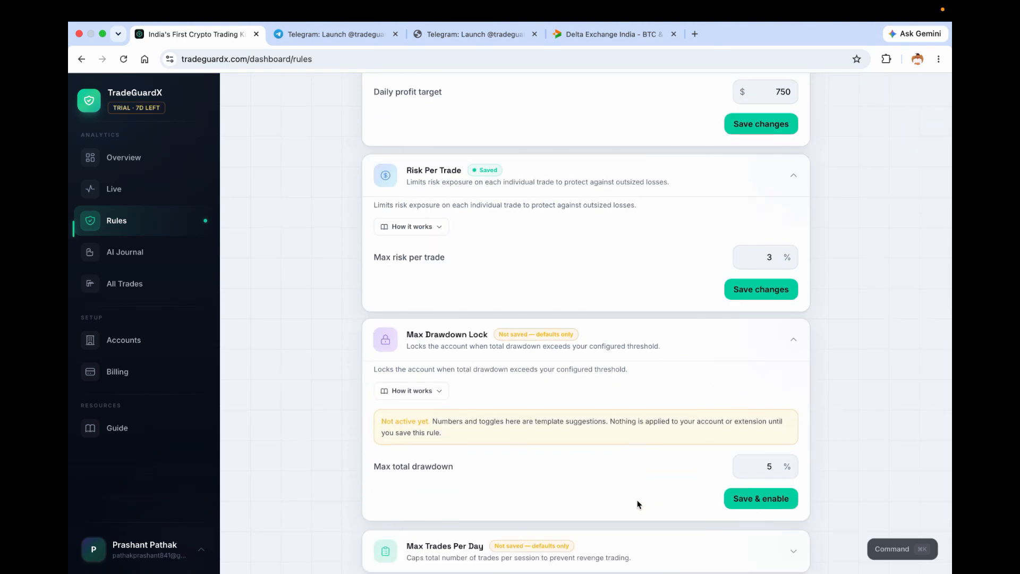
{"action": "left_click", "coordinate": [771, 467]}
{"action": "key", "text": "BackSpace"}
{"action": "type", "text": "10"}
{"action": "left_click", "coordinate": [765, 497]}
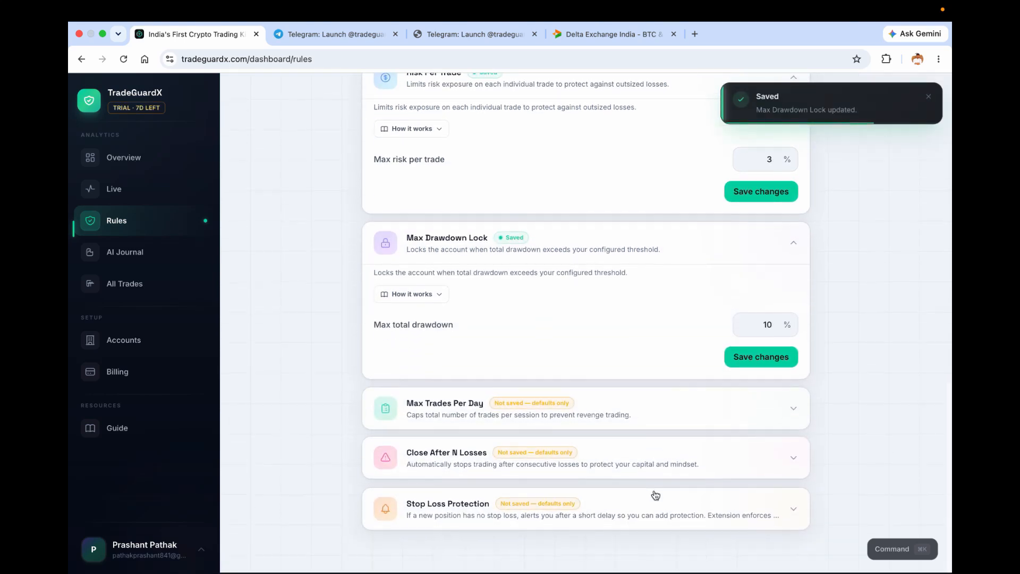
- Set Max Trades Per Day to 6 and save and enable the rule
{"action": "left_click", "coordinate": [792, 412]}
{"action": "double_click", "coordinate": [787, 536]}
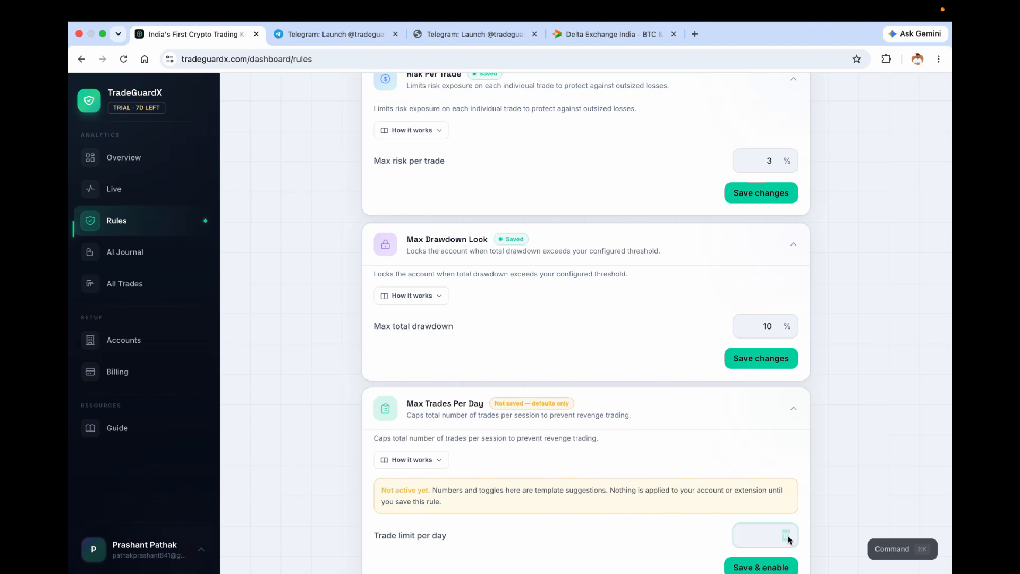
{"action": "type", "text": "6"}
{"action": "scroll", "coordinate": [702, 482], "scroll_direction": "down", "scroll_amount": 3}
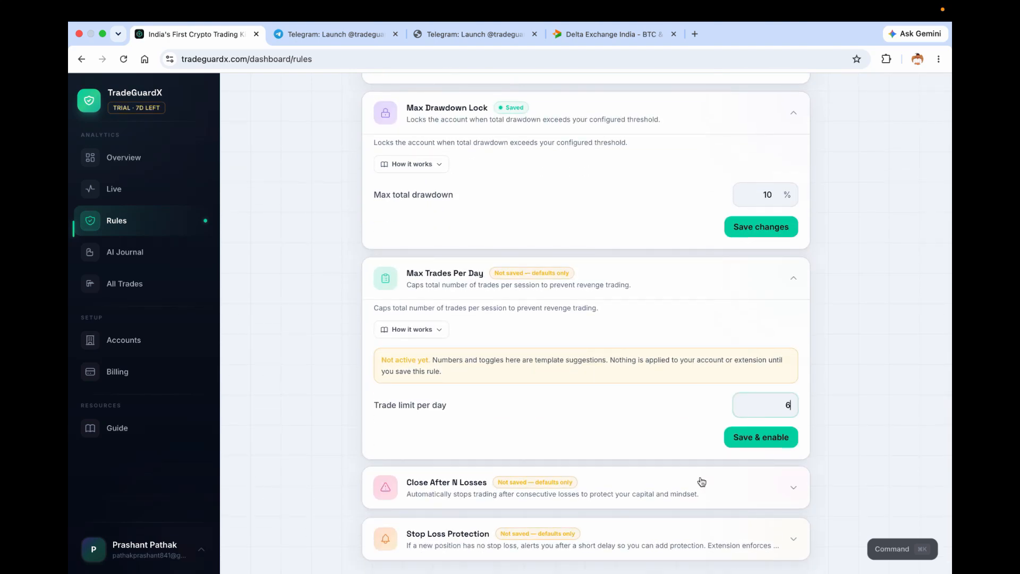
{"action": "left_click", "coordinate": [758, 440]}
- Set Close After N Losses soft cooldown to 3 losses for 3 hr, keeping the 5-loss/12 hr hard lock, and save
{"action": "scroll", "coordinate": [590, 468], "scroll_direction": "down", "scroll_amount": 2}
{"action": "scroll", "coordinate": [589, 467], "scroll_direction": "down", "scroll_amount": 2}
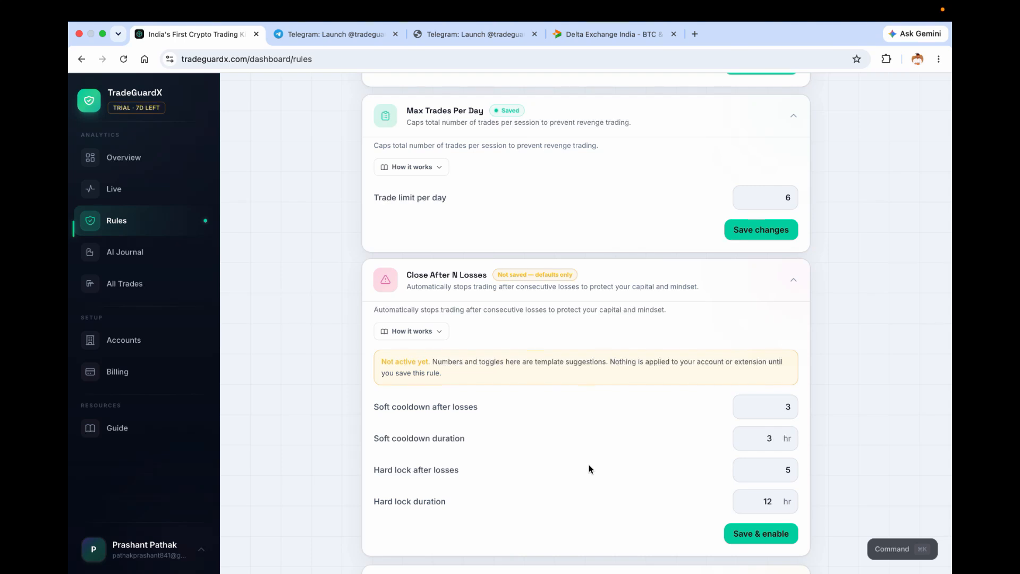
{"action": "left_click", "coordinate": [787, 408]}
{"action": "key", "text": "BackSpace"}
{"action": "type", "text": "3"}
{"action": "left_click", "coordinate": [770, 439]}
{"action": "left_click", "coordinate": [761, 534]}
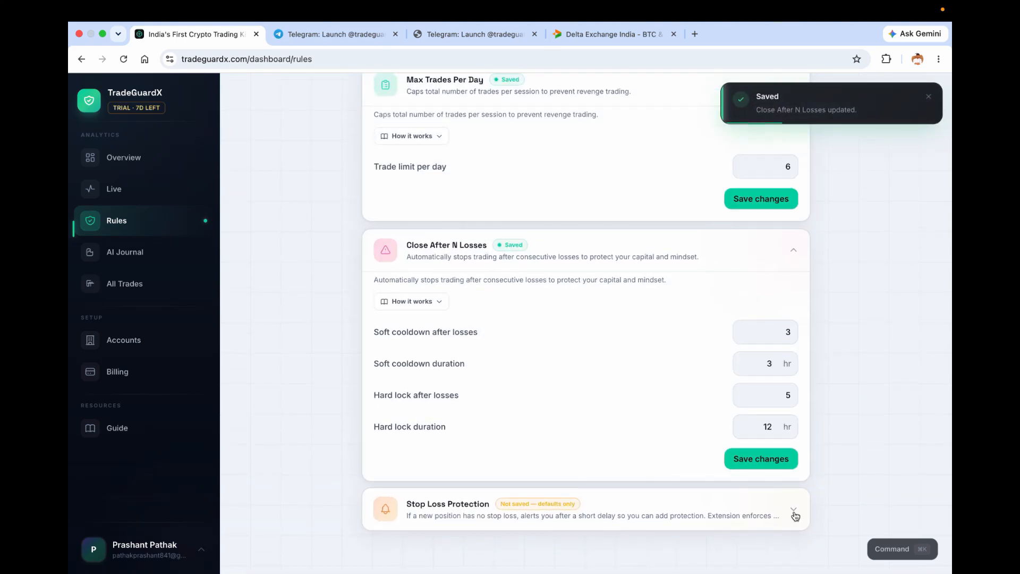
- Turn on Stop Loss Protection, keeping the 30 sec delay before alerting on a missing stop loss
{"action": "left_click", "coordinate": [795, 514]}
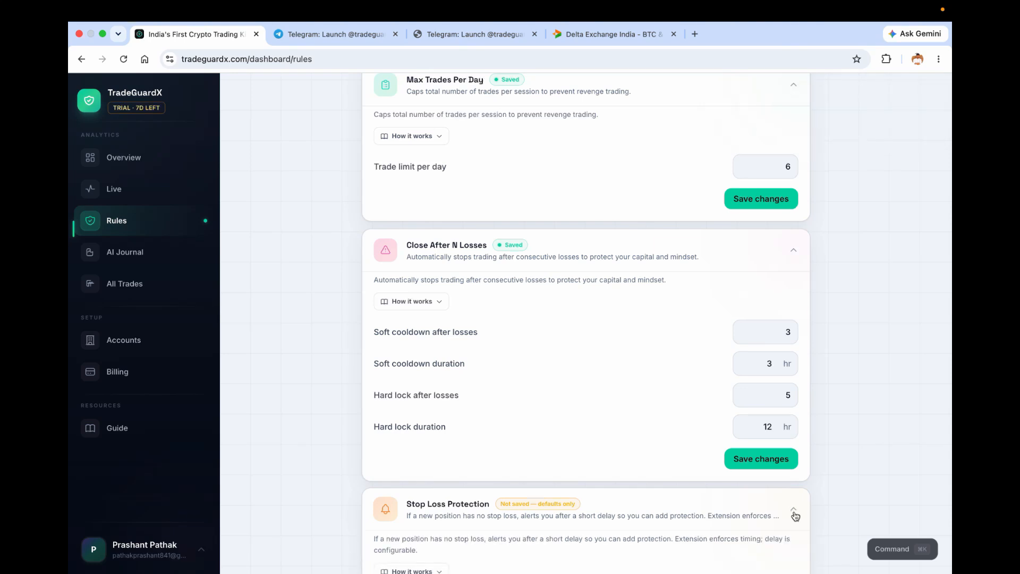
{"action": "scroll", "coordinate": [893, 465], "scroll_direction": "down", "scroll_amount": 5}
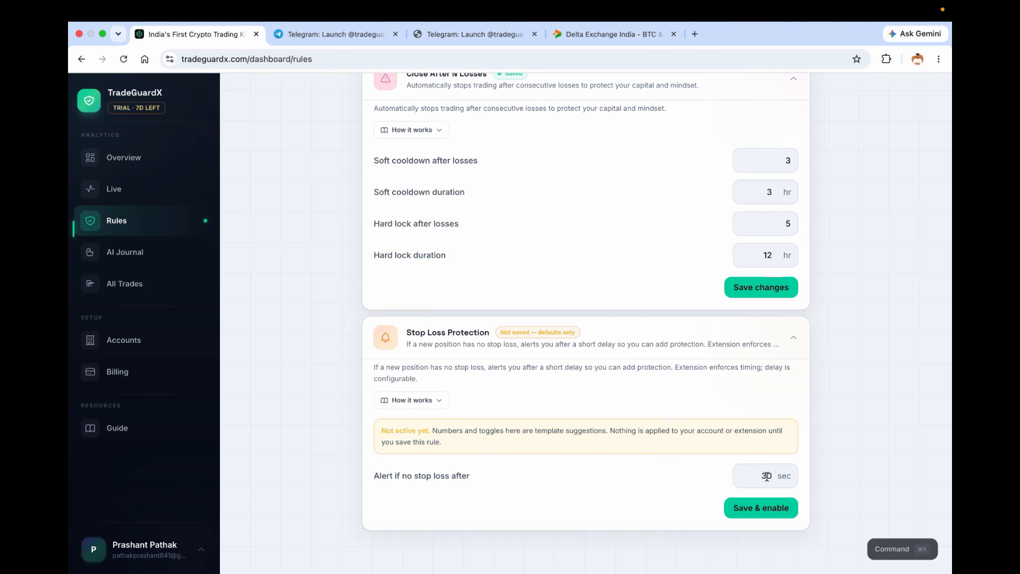
{"action": "left_click", "coordinate": [767, 476]}
{"action": "scroll", "coordinate": [781, 476], "scroll_direction": "up", "scroll_amount": 2}
{"action": "key", "text": "super+shift+5"}
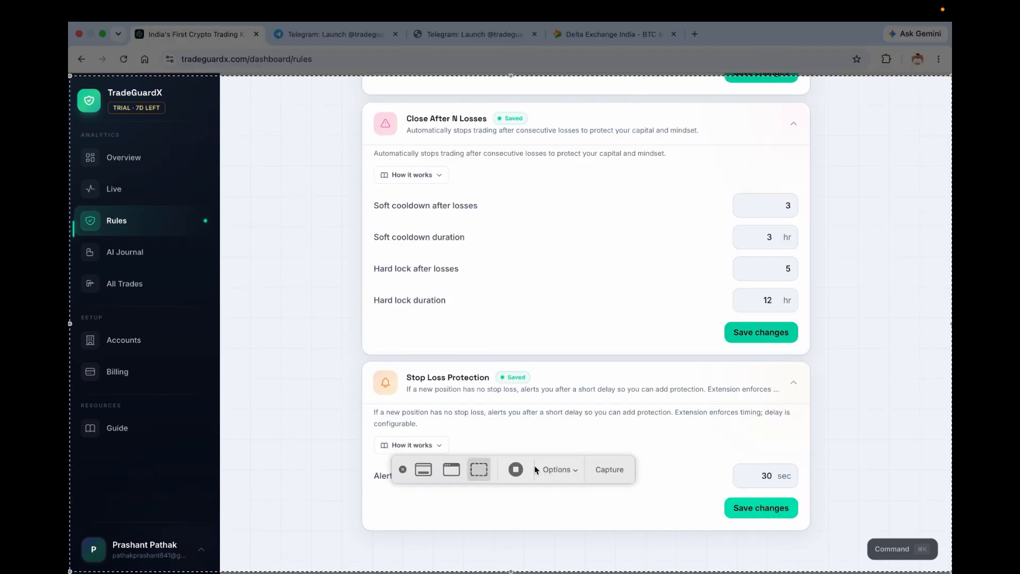